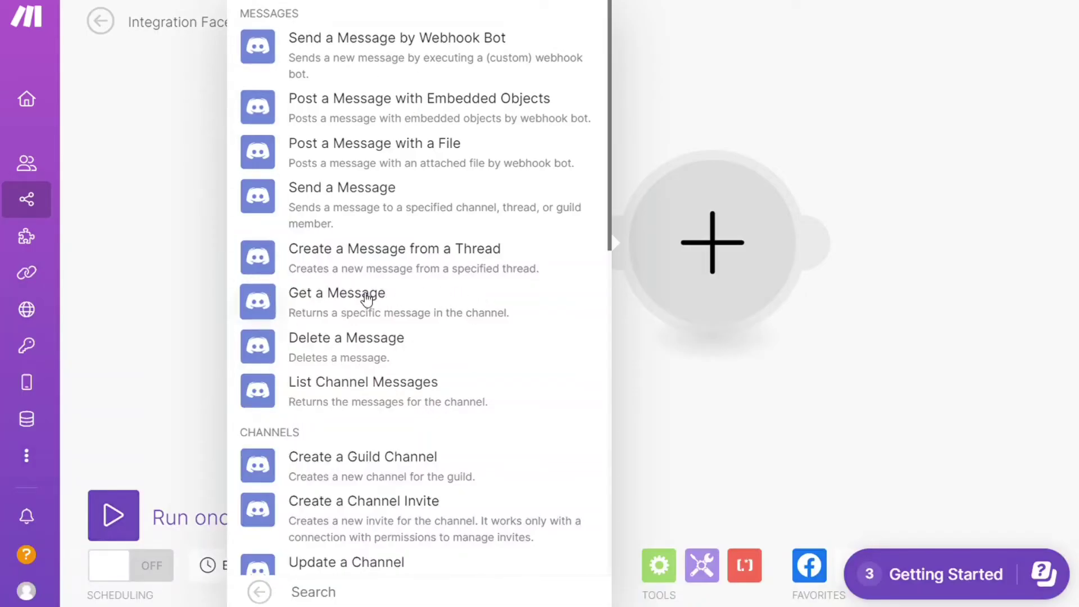
# Step: Add Discord Create a Message after the Facebook Pages trigger, arrange both modules, then open Make registration
pyautogui.click(406, 207)
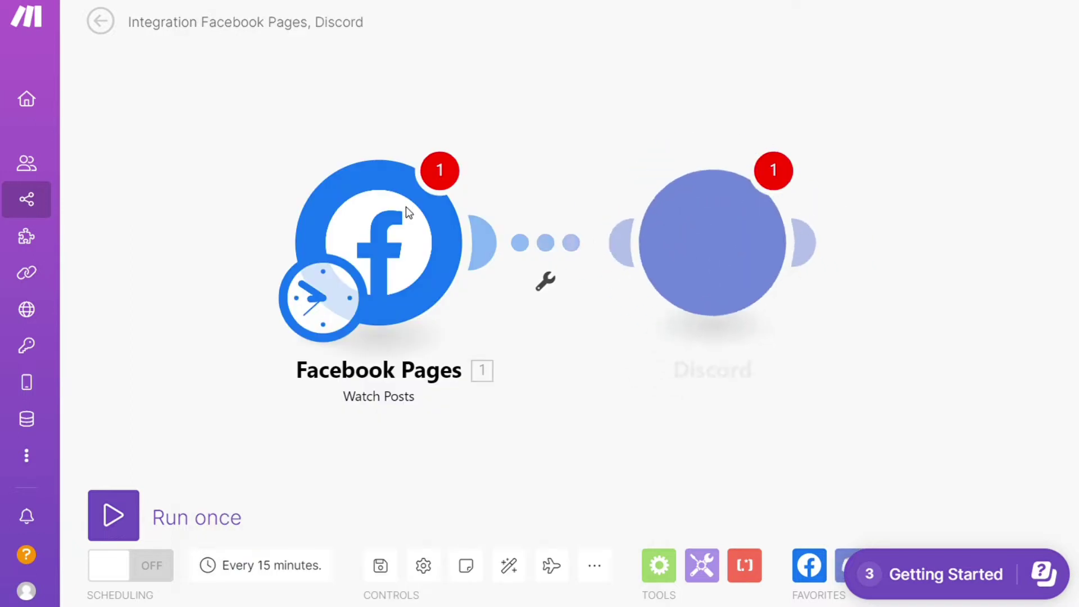
pyautogui.click(565, 117)
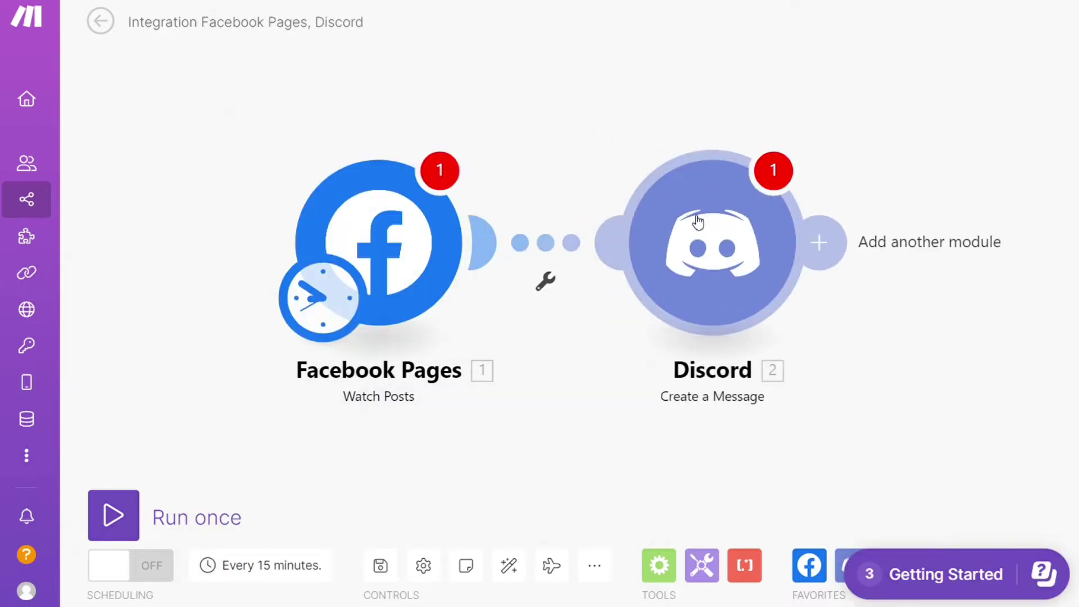
pyautogui.moveTo(696, 241); pyautogui.dragTo(738, 181)
pyautogui.moveTo(449, 267); pyautogui.dragTo(375, 211)
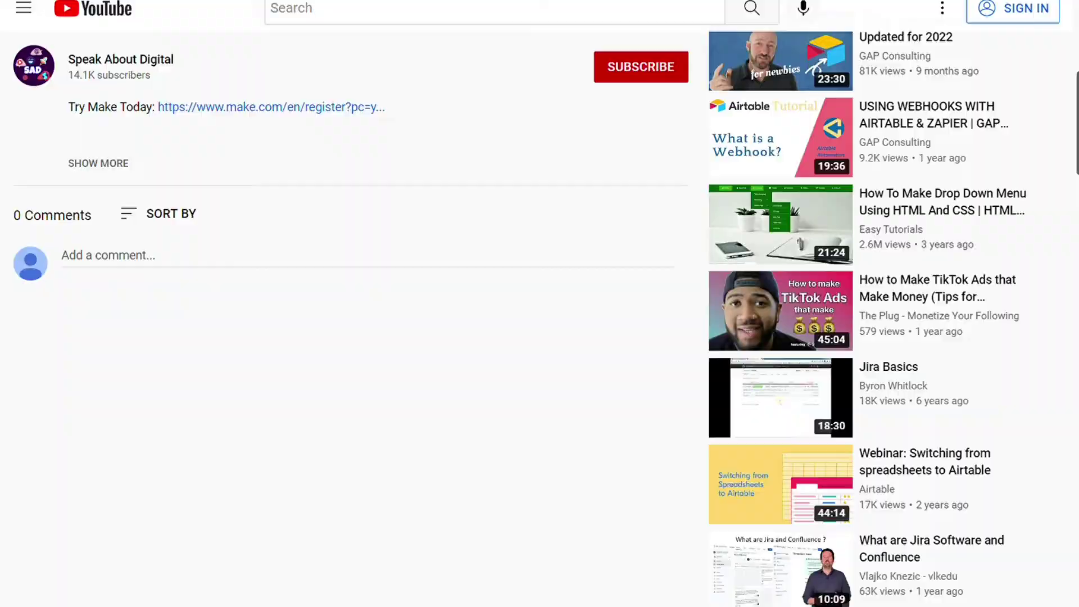
pyautogui.click(271, 106)
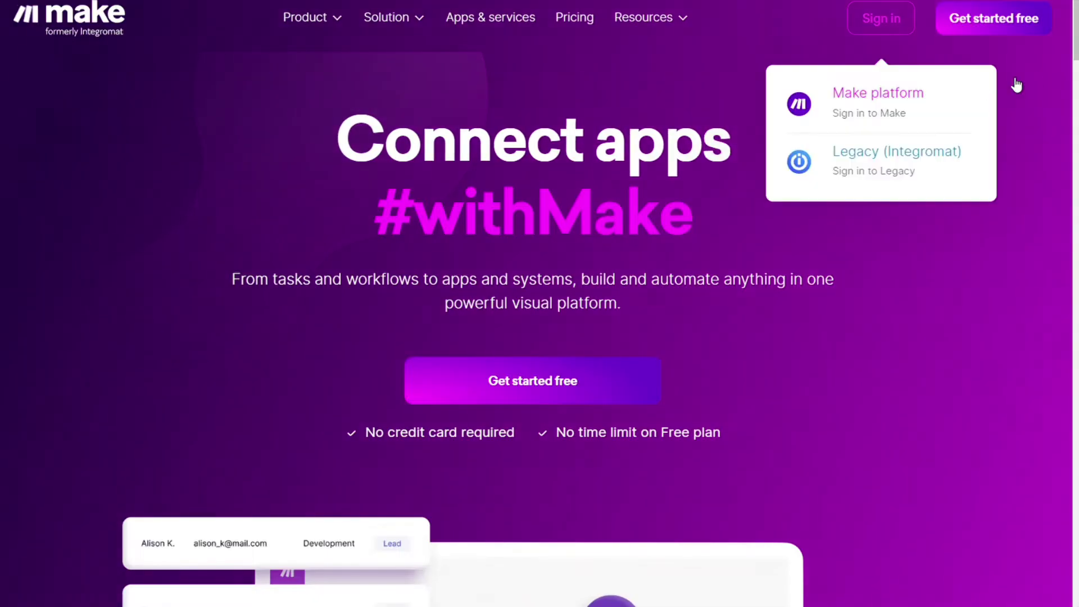
pyautogui.scroll(-5, 540, 304)
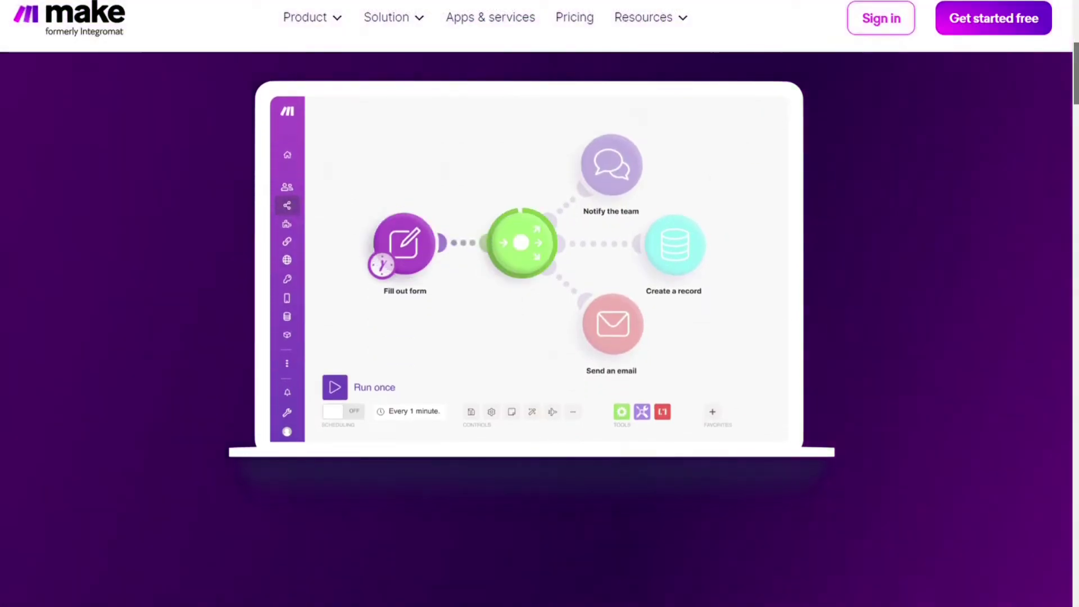
pyautogui.scroll(3, 539, 303)
pyautogui.scroll(3, 539, 304)
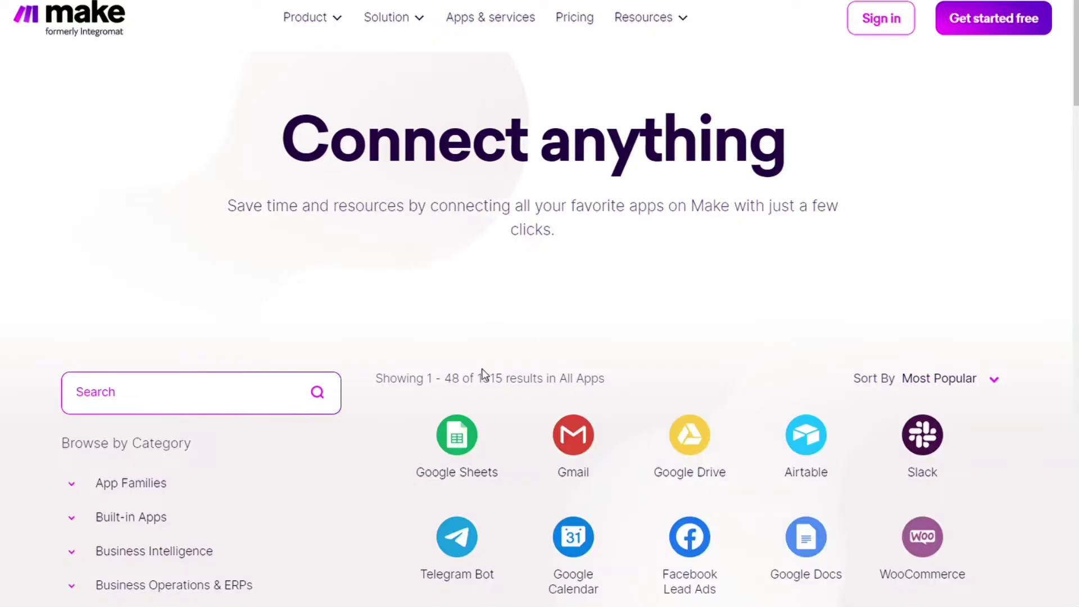
# Step: Highlight the 1315 connectable apps count in Make's Apps & services catalogue, then clear it
pyautogui.doubleClick(498, 385)
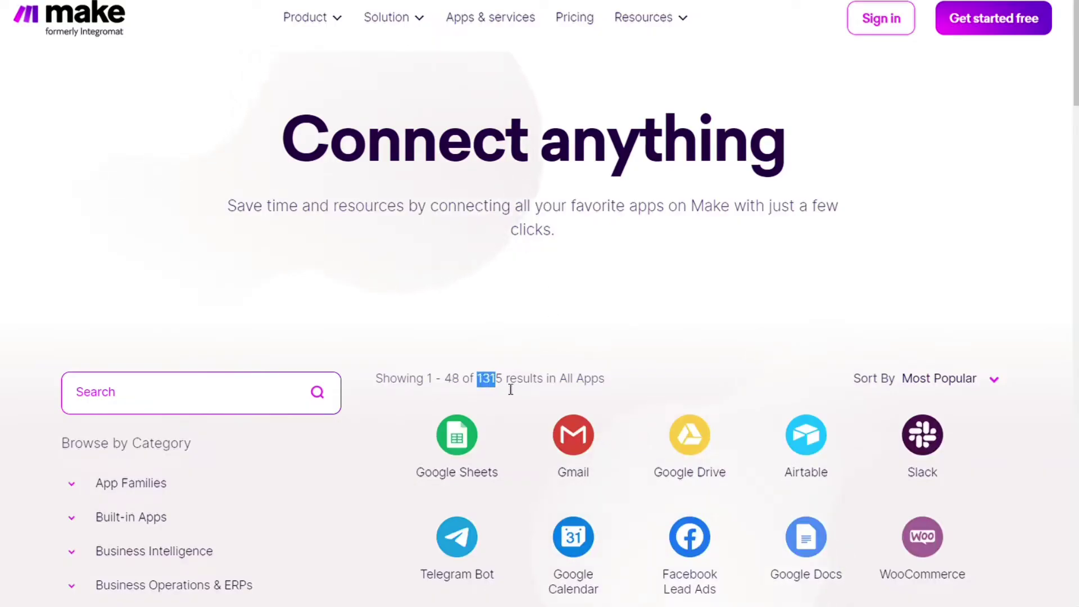
pyautogui.click(779, 307)
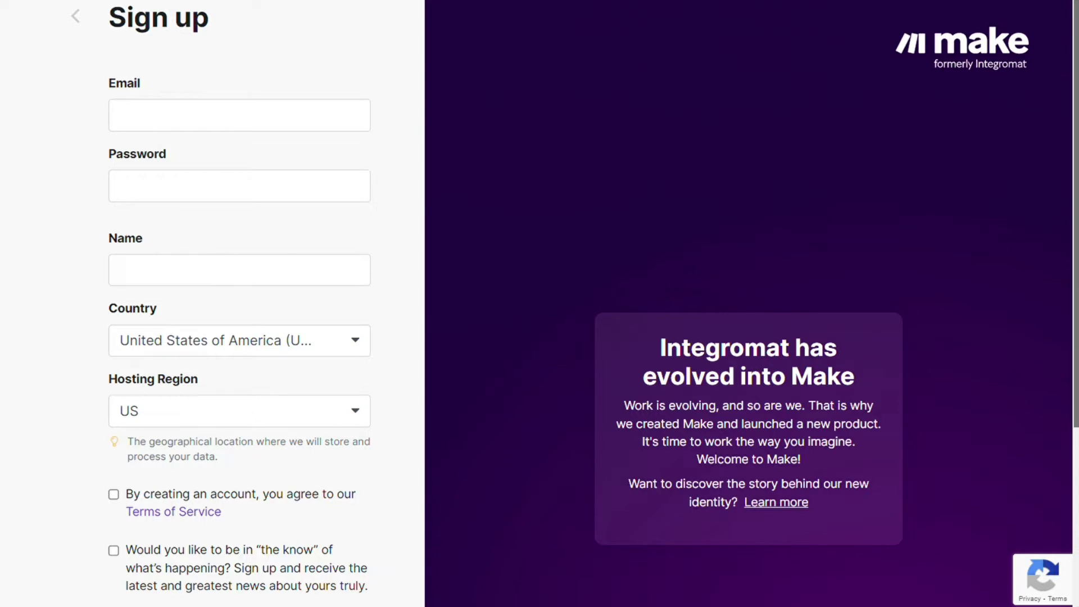
pyautogui.scroll(-3, 1063, 325)
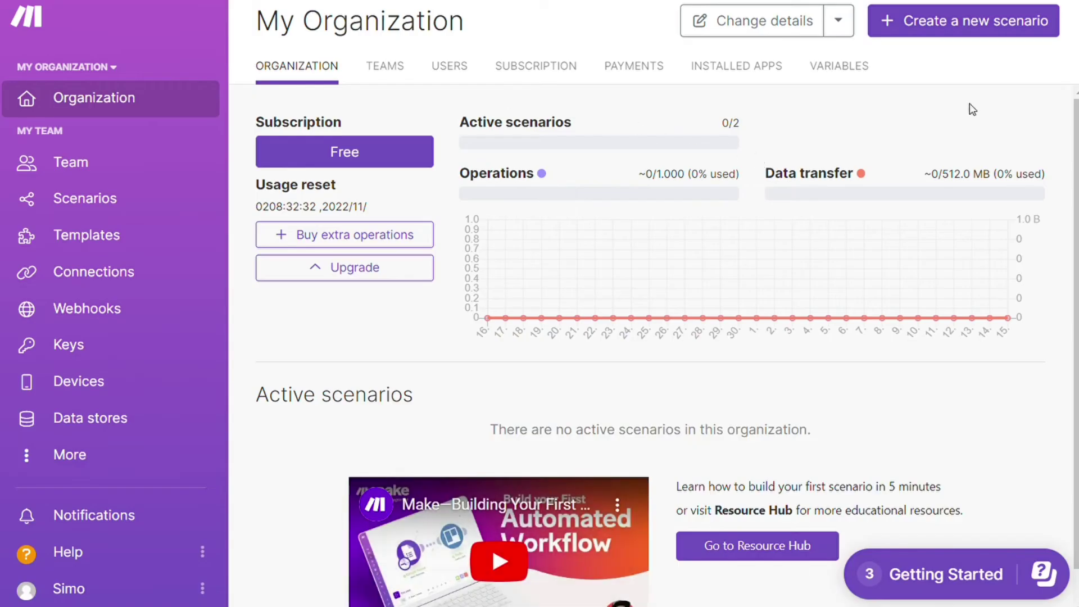
# Step: Create a new scenario with a Facebook Pages Watch Posts first module, leaving its connection unset
pyautogui.click(967, 31)
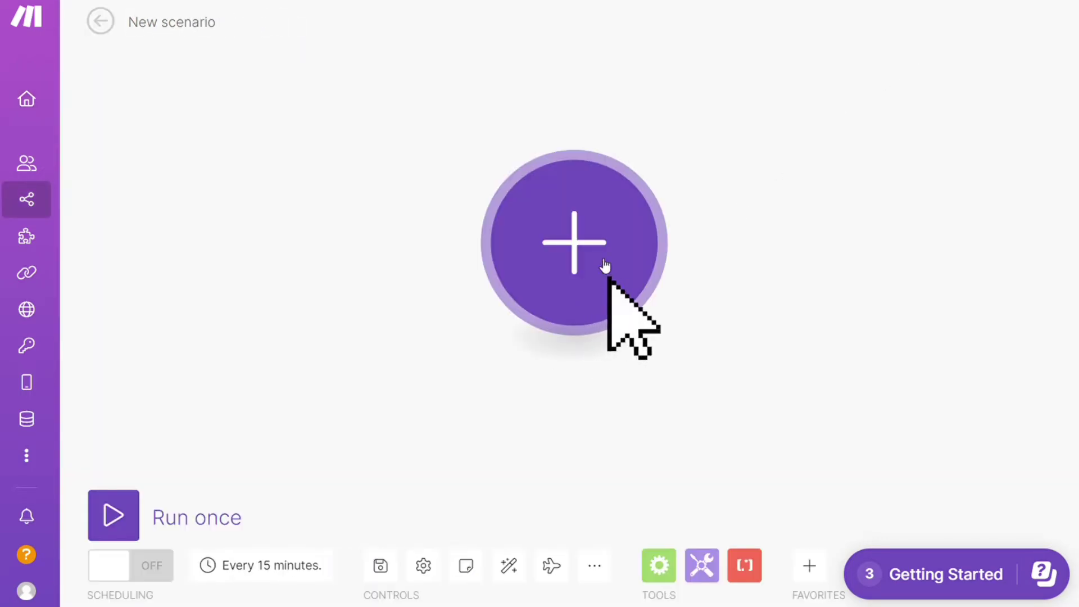
pyautogui.click(592, 257)
pyautogui.write('f')
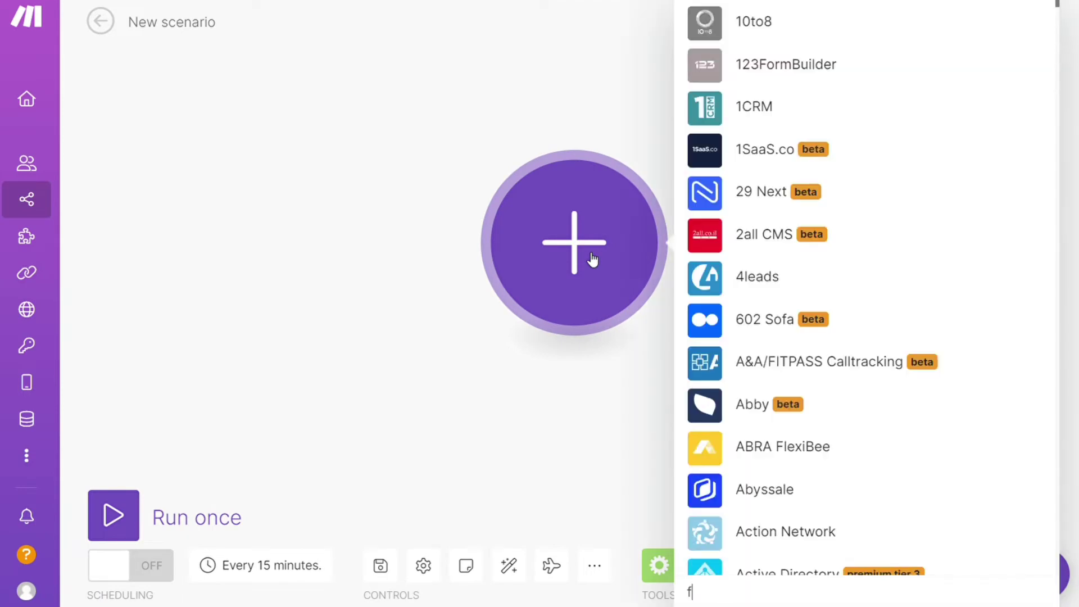
pyautogui.write('acebook')
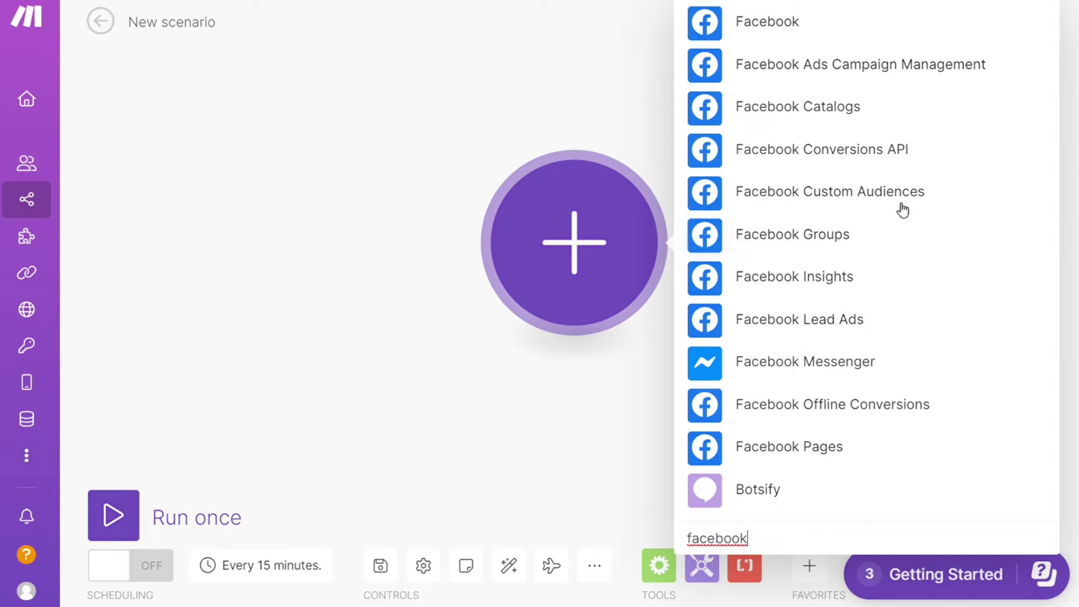
pyautogui.click(841, 452)
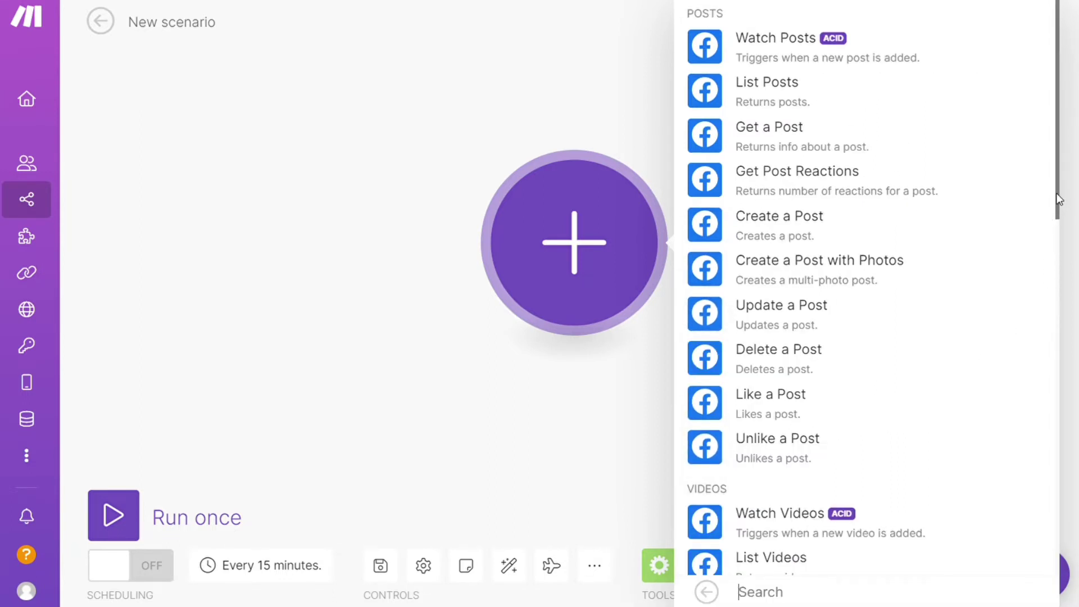
pyautogui.moveTo(1060, 201)
pyautogui.mouseDown()
pyautogui.moveTo(1061, 444)
pyautogui.moveTo(1055, 366)
pyautogui.moveTo(1077, 195)
pyautogui.mouseUp()
pyautogui.click(944, 60)
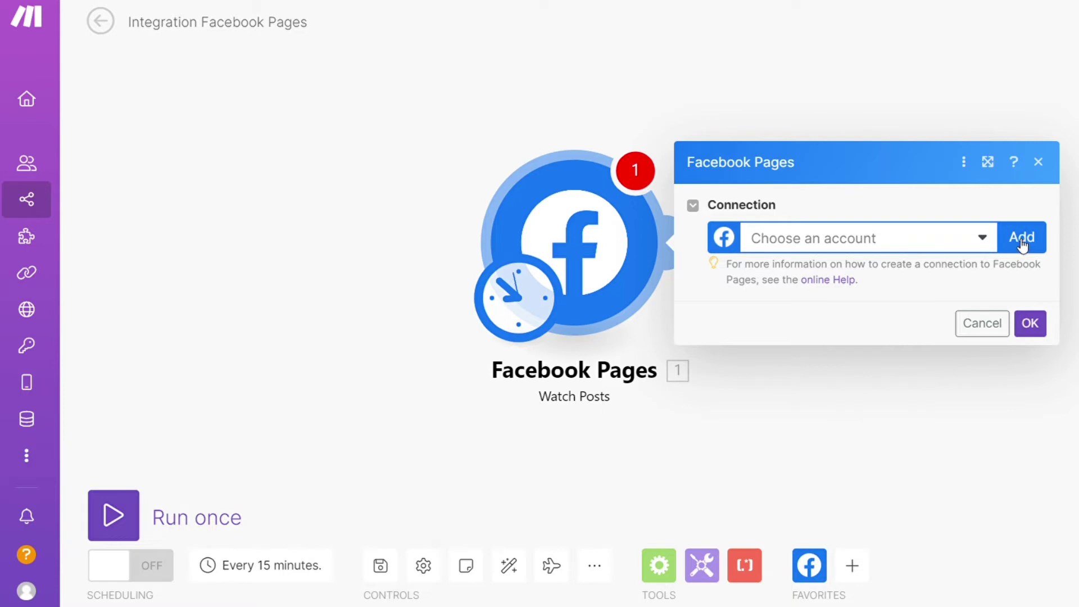
pyautogui.click(817, 413)
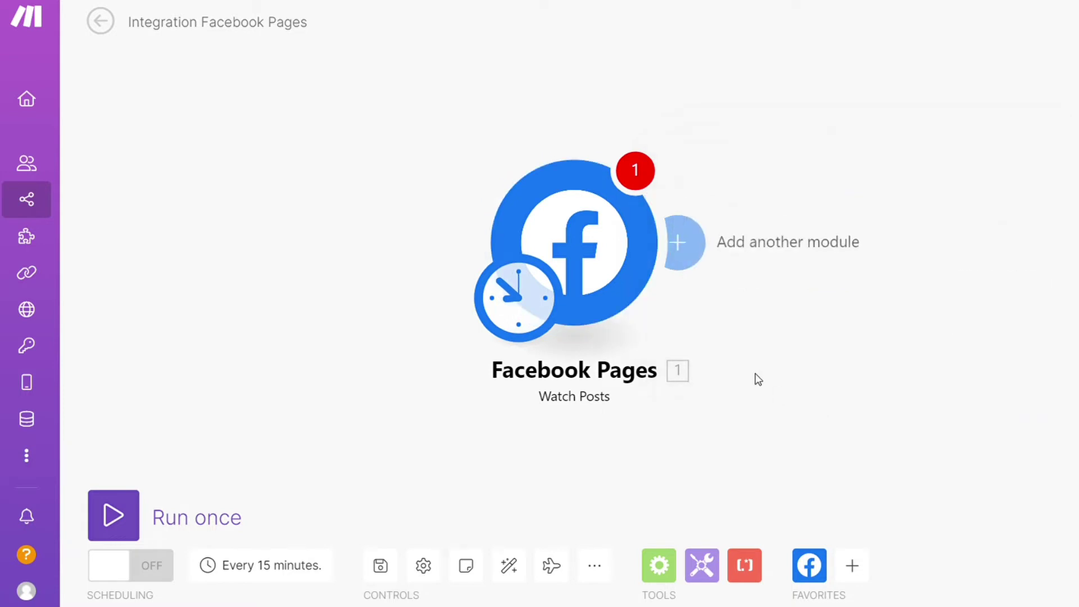
# Step: Add Discord Post a Message with Embedded Objects after the trigger, leaving its connection unset
pyautogui.click(693, 262)
pyautogui.write('d')
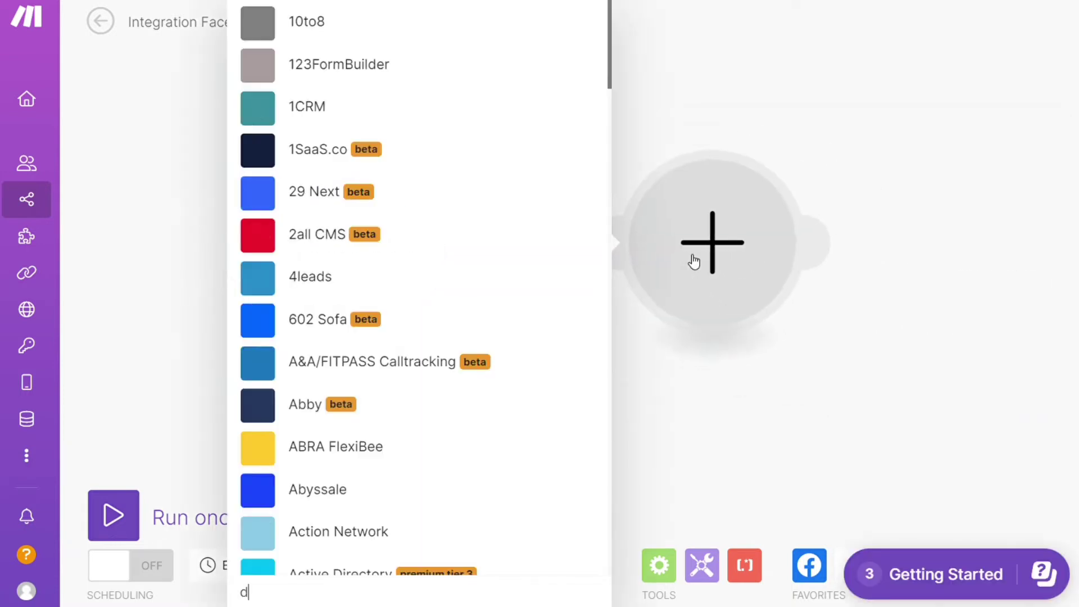
pyautogui.write('iscord')
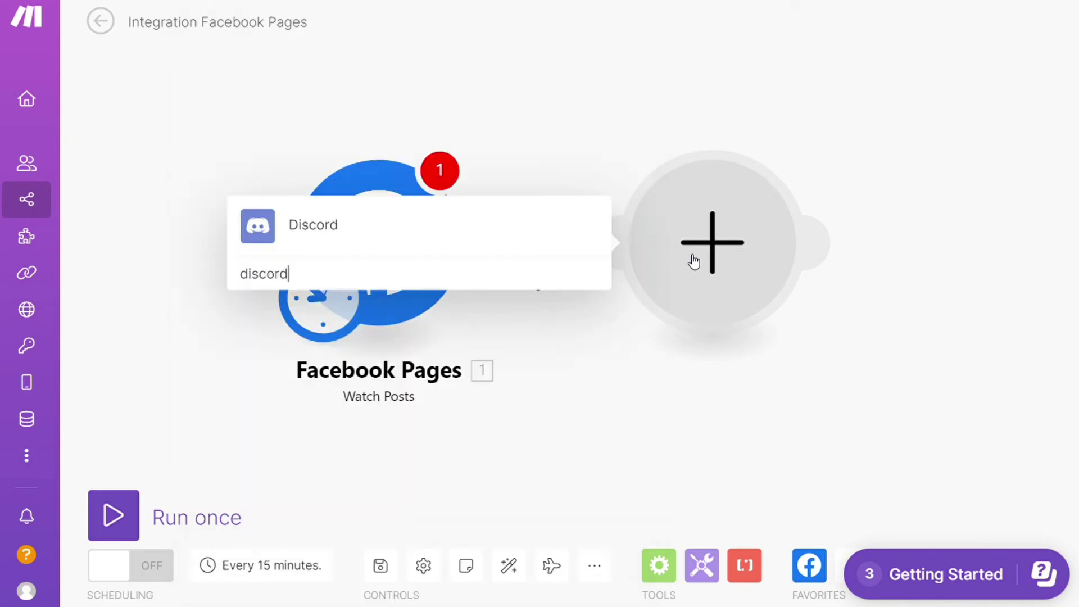
pyautogui.click(433, 225)
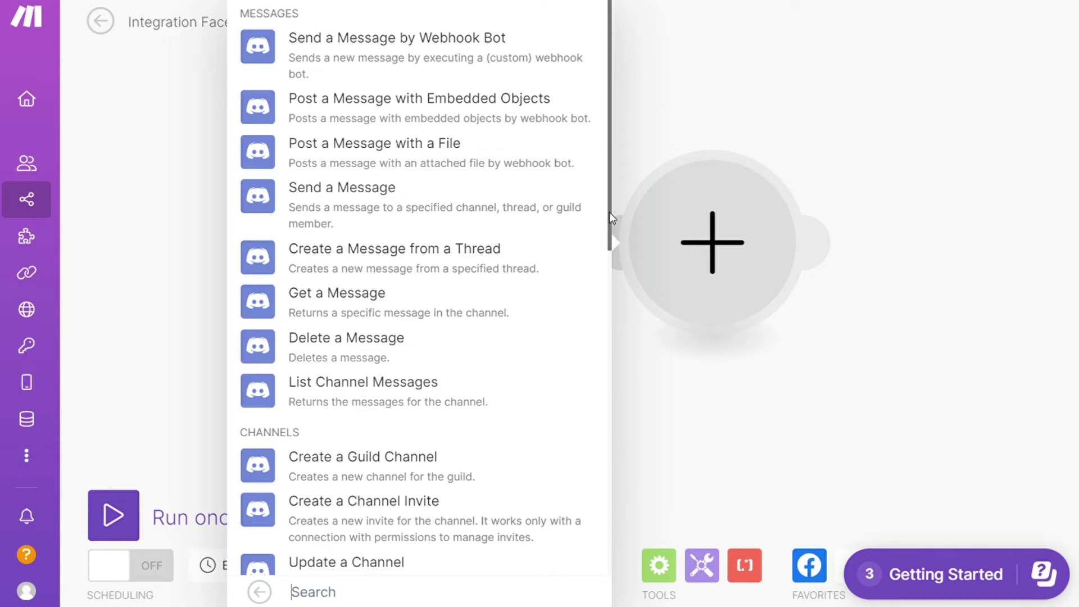
pyautogui.click(414, 113)
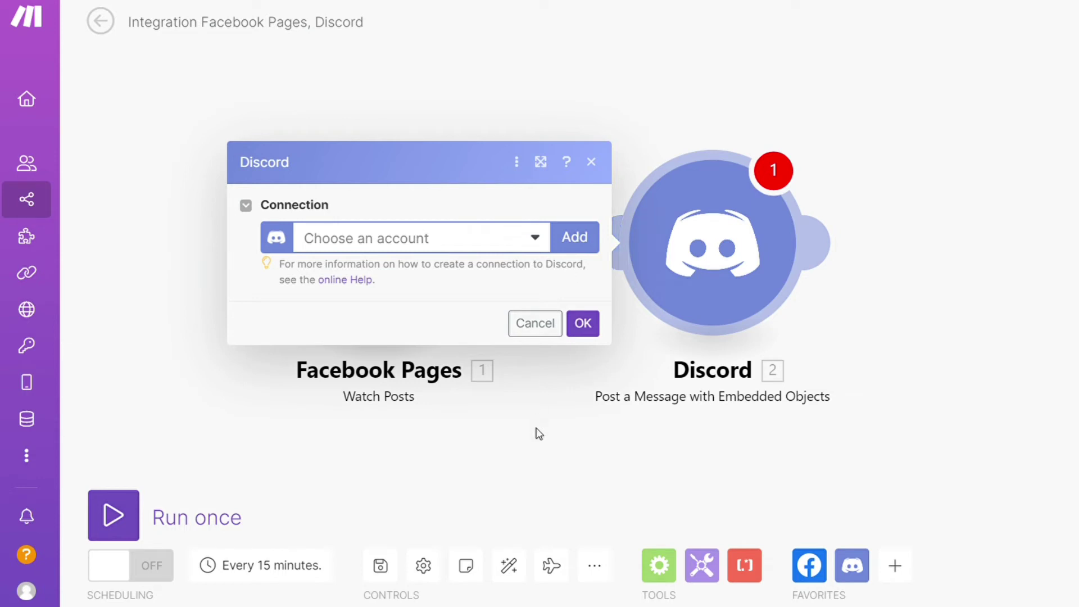
pyautogui.click(537, 434)
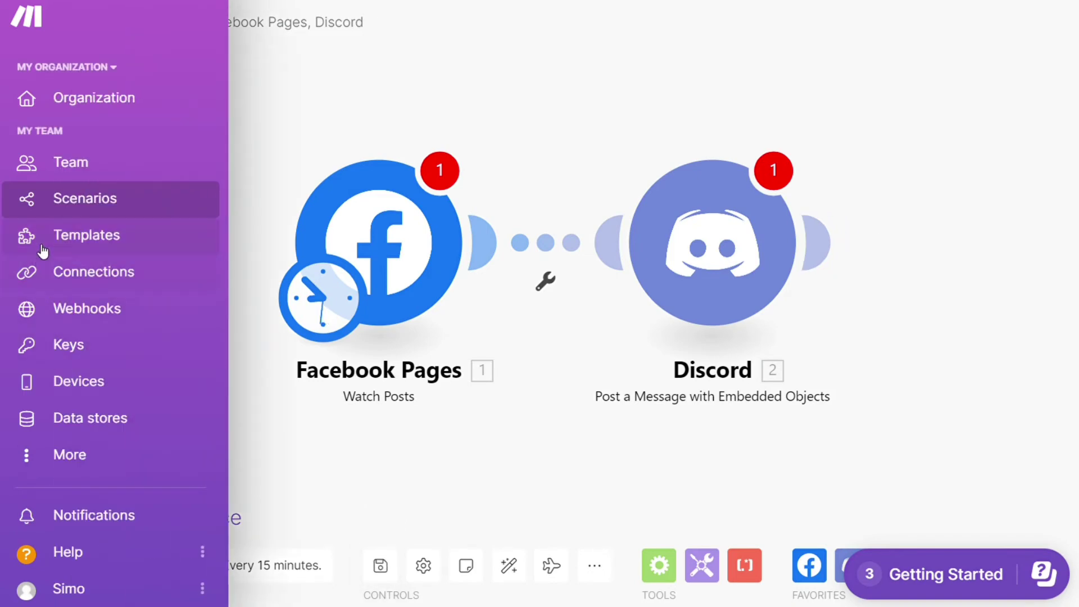
# Step: Discard the unsaved scenario and filter the public Templates to the Discord app
pyautogui.click(128, 240)
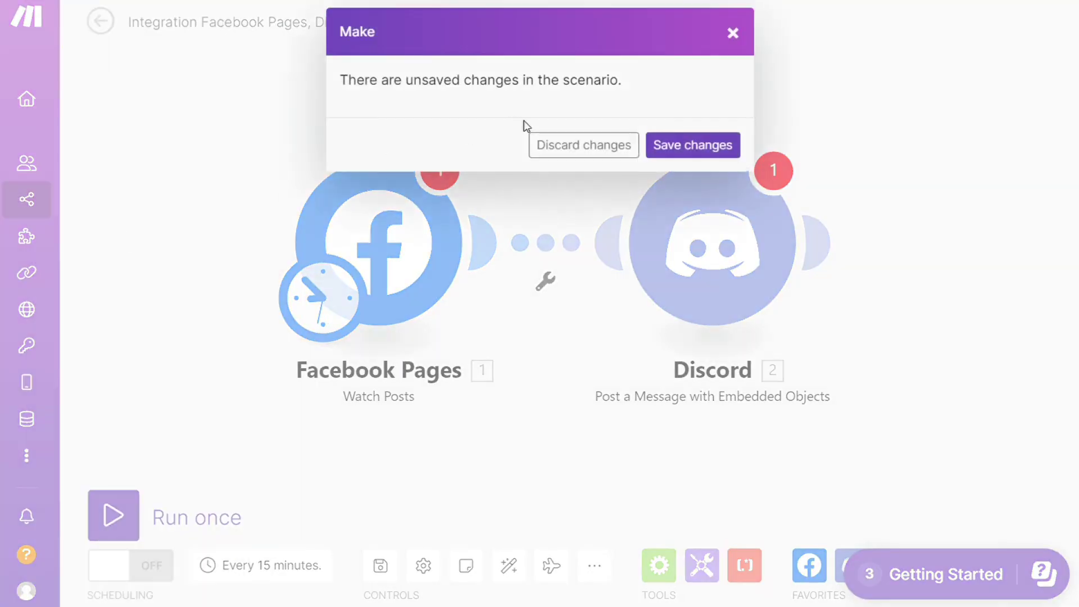
pyautogui.click(573, 152)
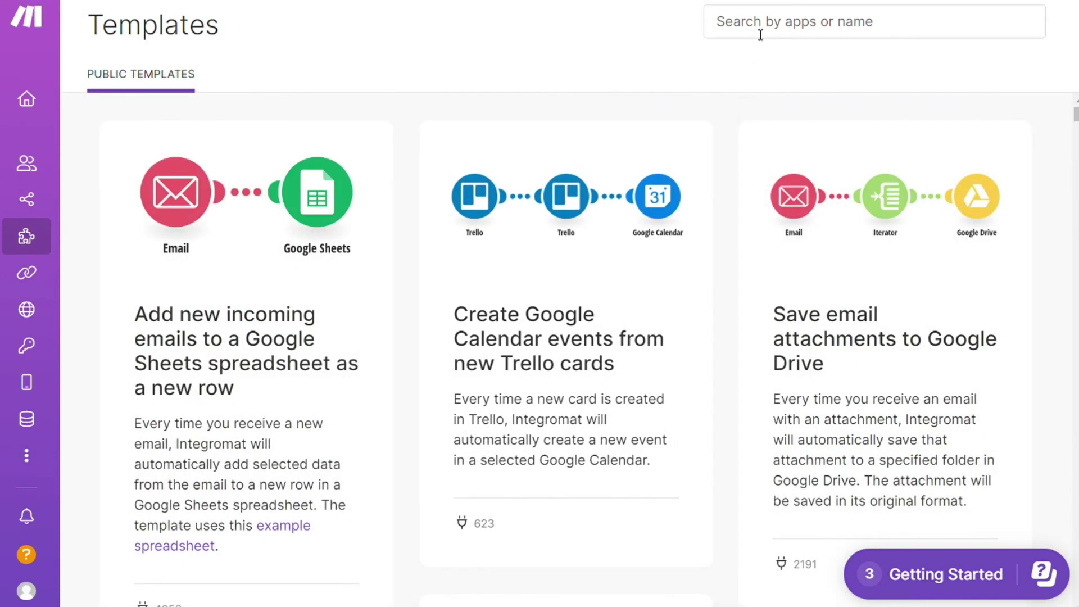
pyautogui.click(755, 28)
pyautogui.write('disc')
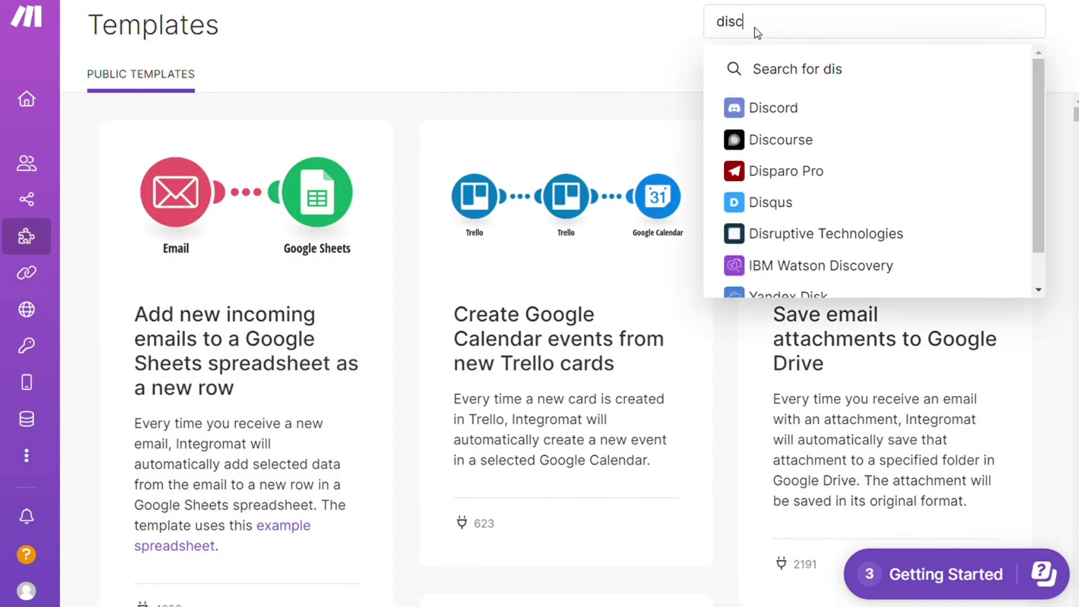
pyautogui.write('ord')
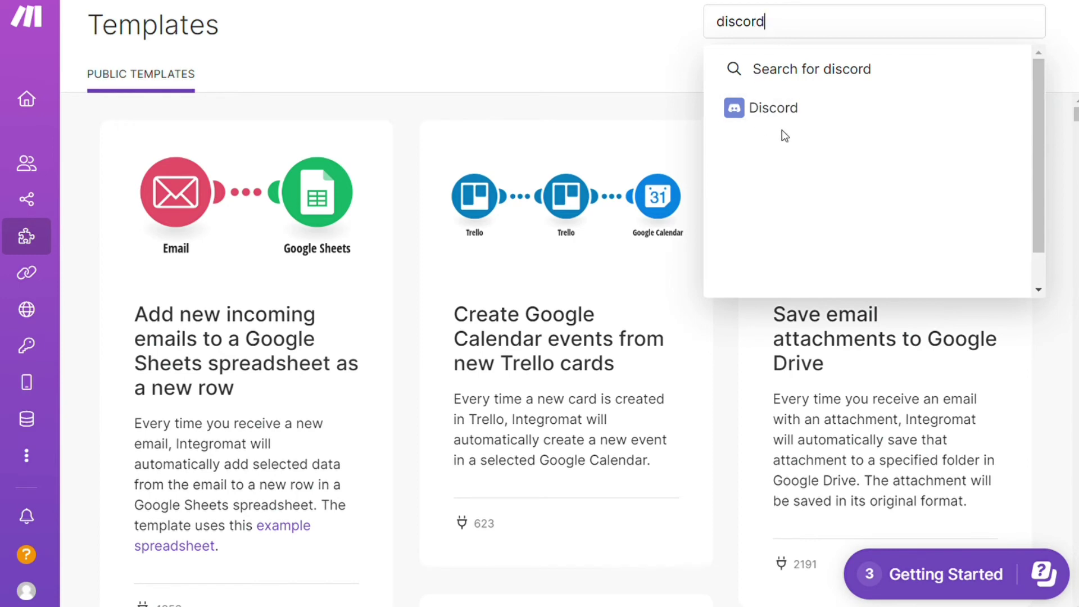
pyautogui.click(801, 115)
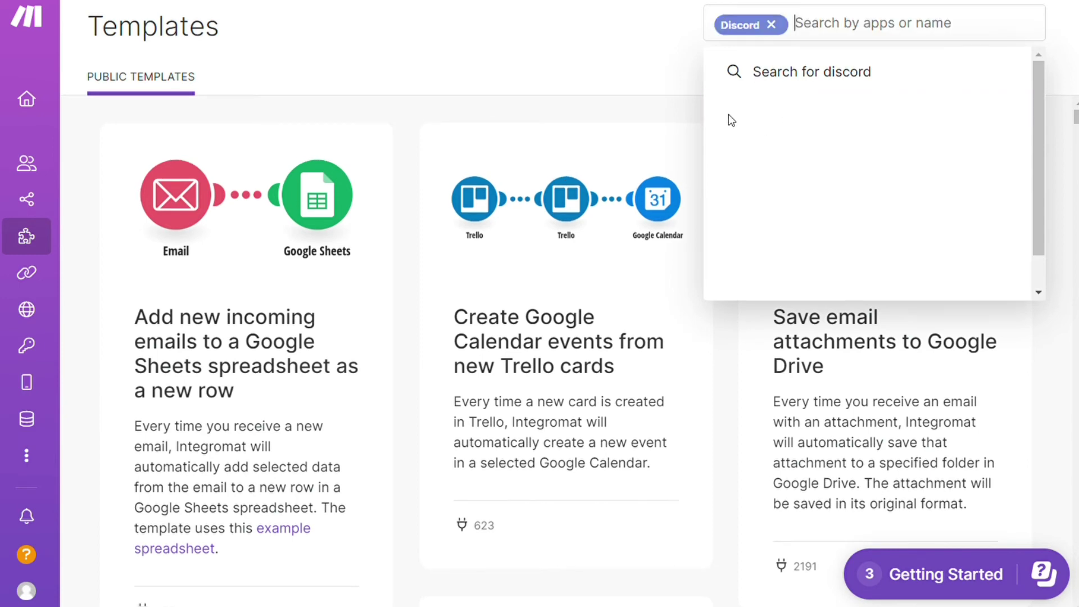
pyautogui.click(679, 119)
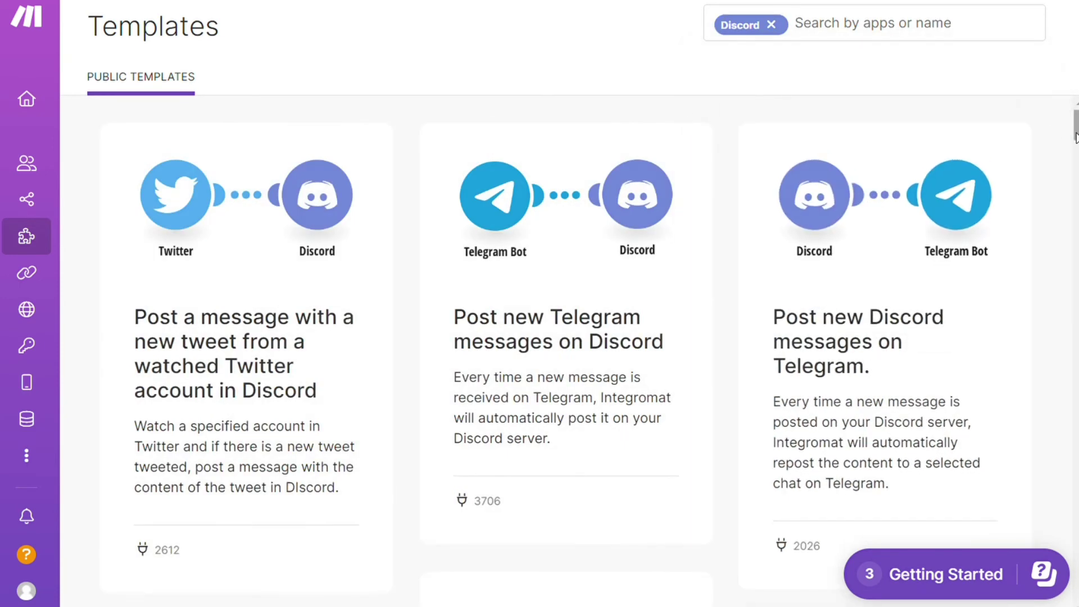
pyautogui.moveTo(1077, 115); pyautogui.dragTo(1077, 213)
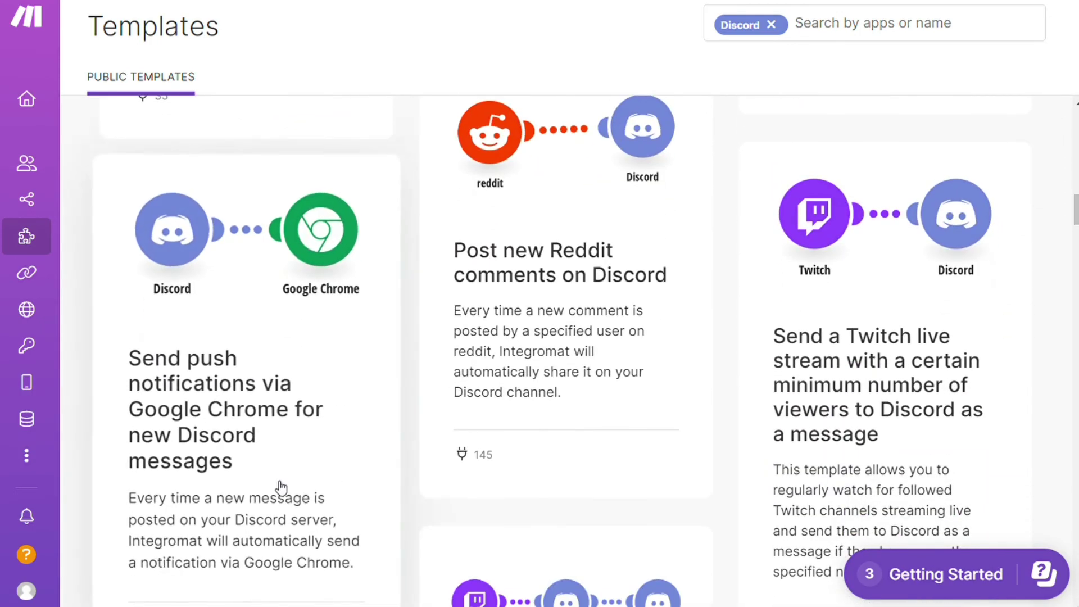
# Step: Open Contact Support from Help and select the scenario URL field on the Technical Issue form
pyautogui.click(32, 557)
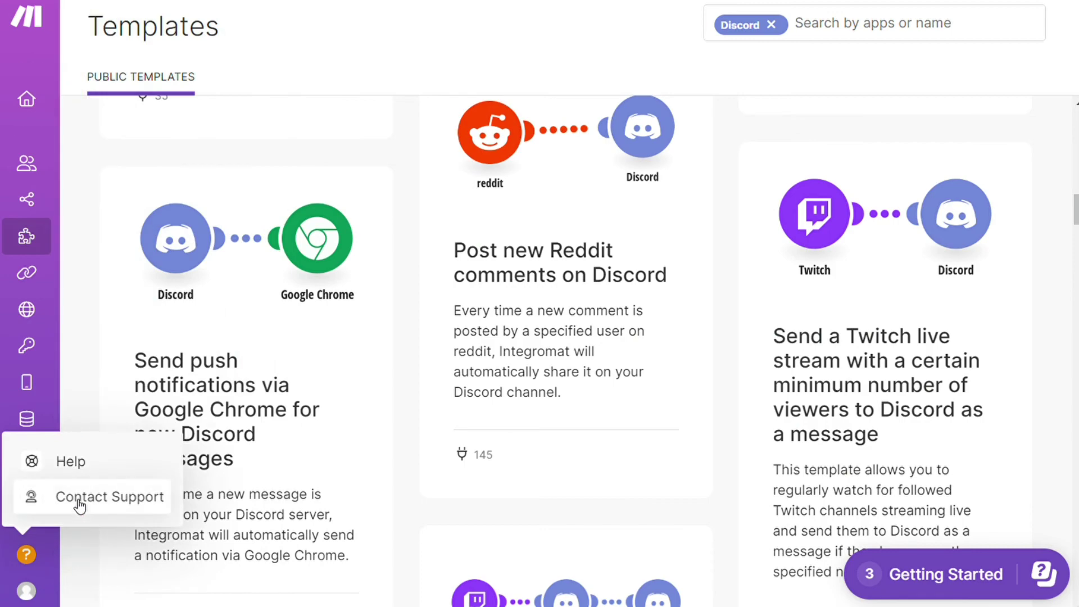
pyautogui.click(80, 500)
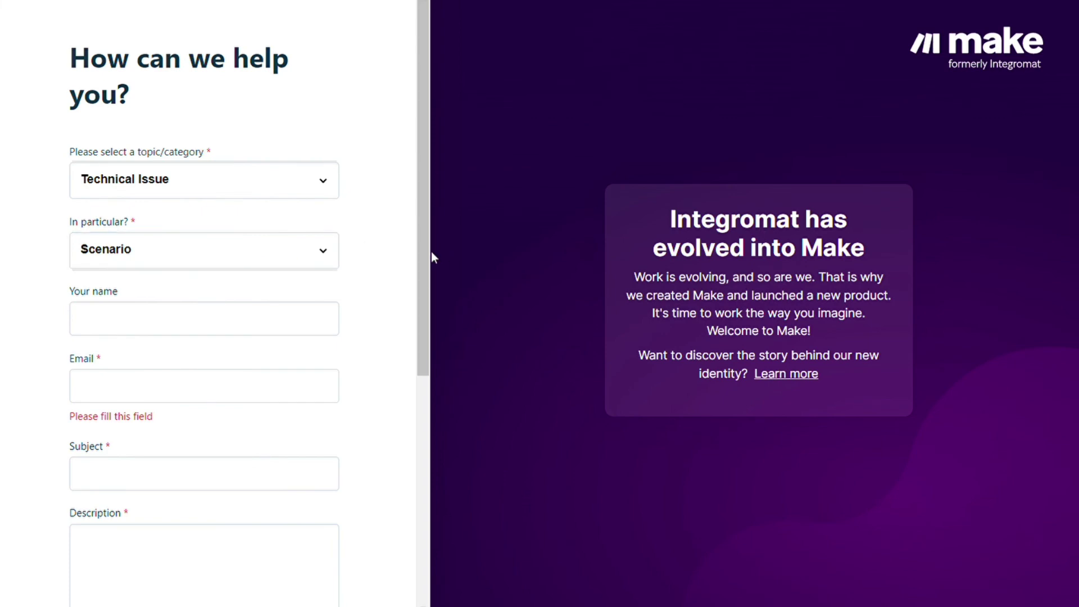
pyautogui.moveTo(424, 246); pyautogui.dragTo(424, 473)
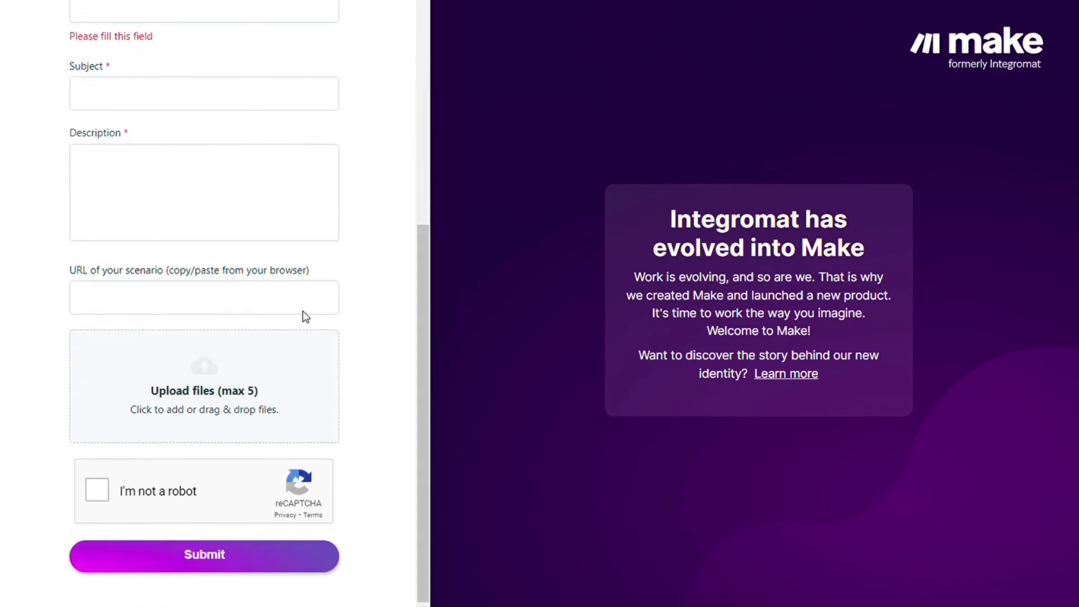
pyautogui.click(289, 311)
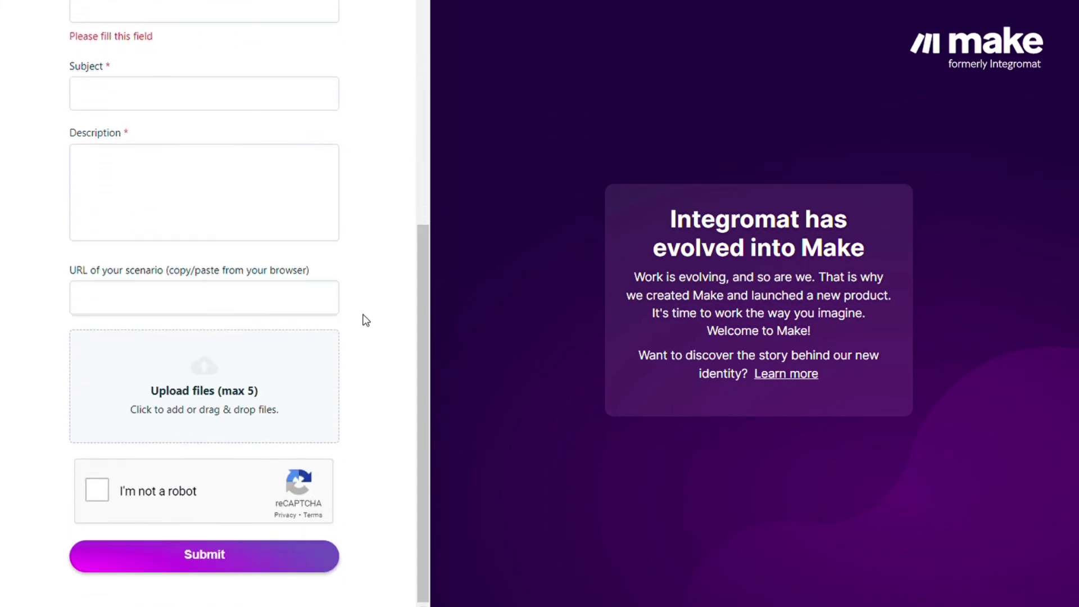